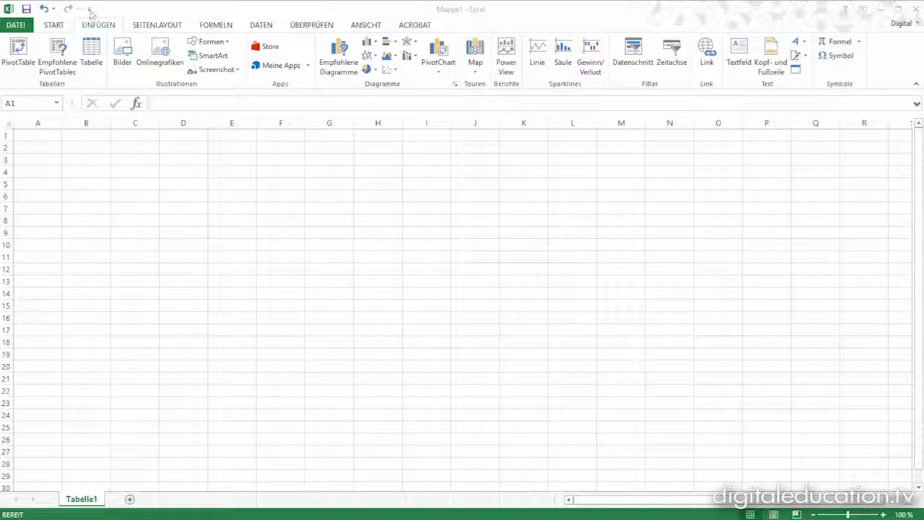
# Tick Neu and Fingereingabe-/Mausmodus in the Quick Access Toolbar customize list
pyautogui.click(89, 10)
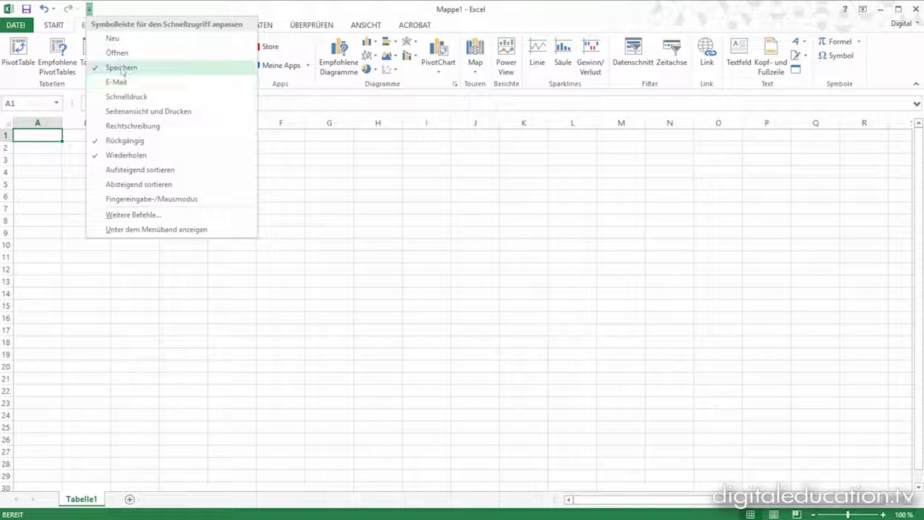
pyautogui.click(99, 39)
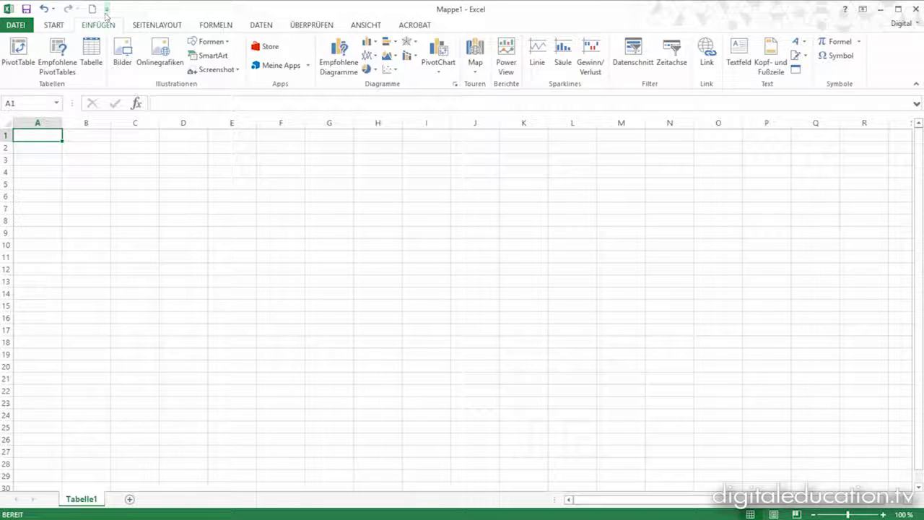
pyautogui.click(106, 10)
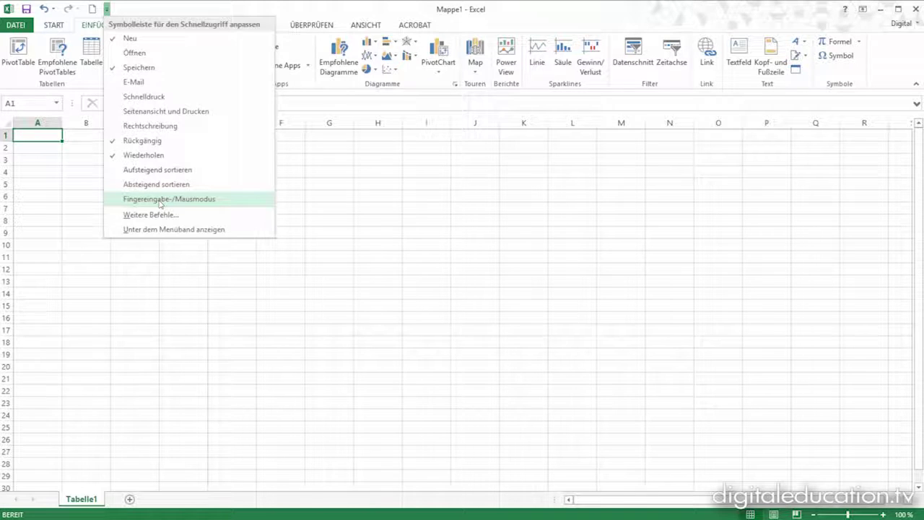
pyautogui.click(161, 202)
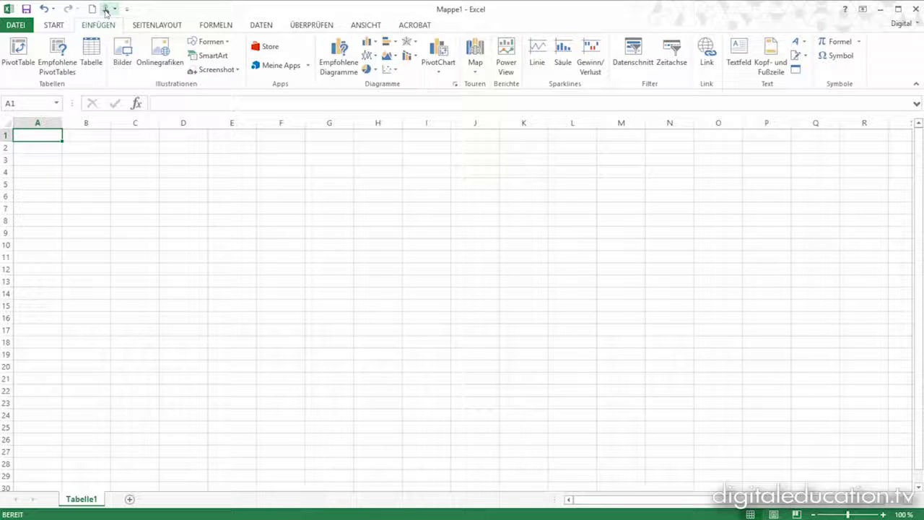
pyautogui.click(106, 11)
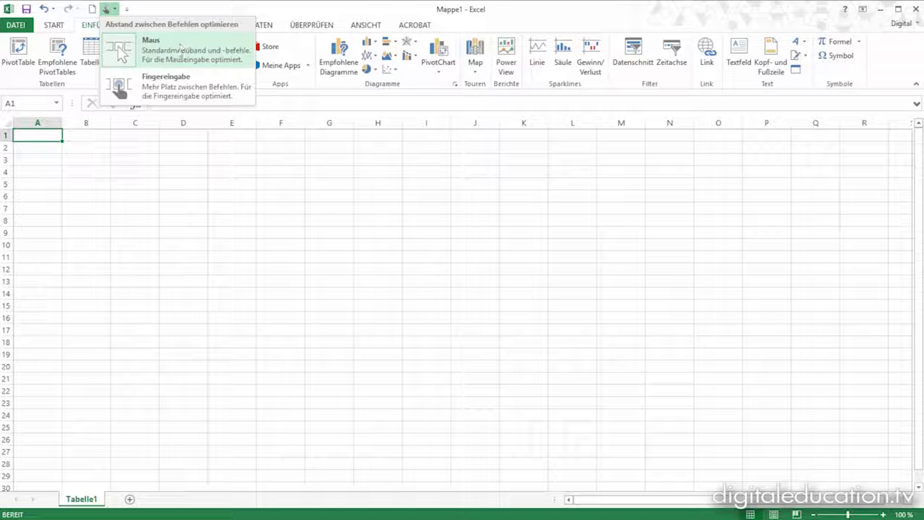
pyautogui.click(179, 90)
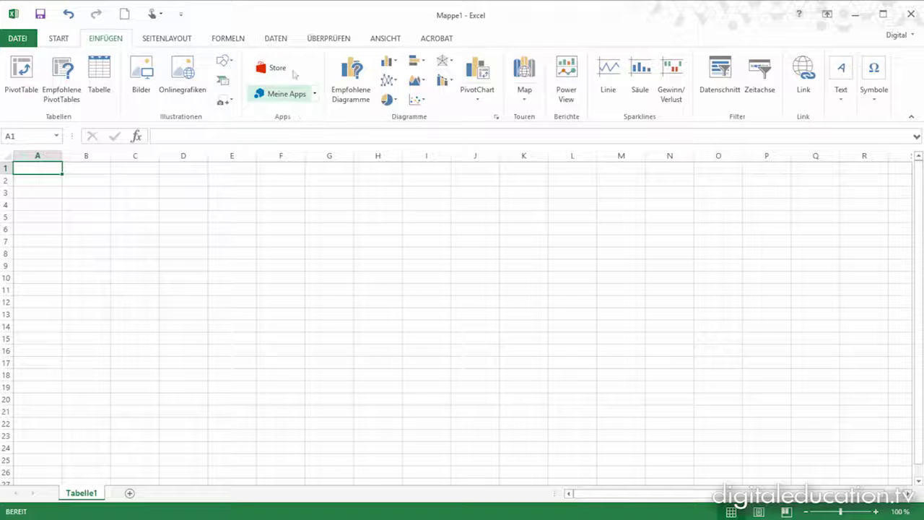
pyautogui.click(162, 14)
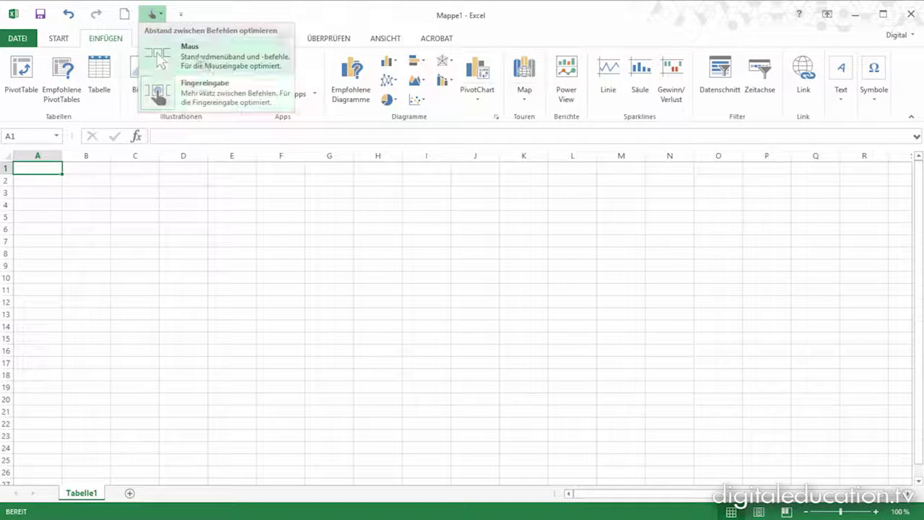
pyautogui.click(114, 47)
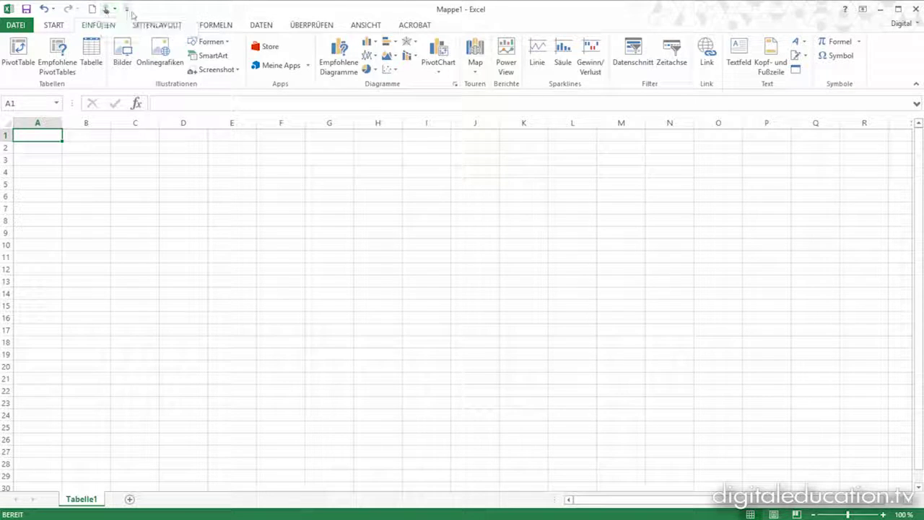
# Show the Quick Access Toolbar below the ribbon ('Unter dem Menüband anzeigen') and switch to the START tab
pyautogui.click(127, 10)
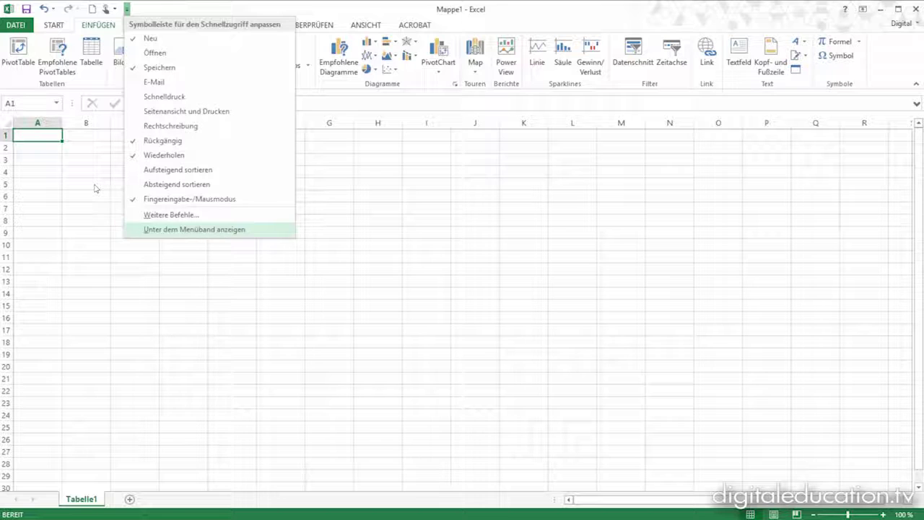
pyautogui.click(173, 230)
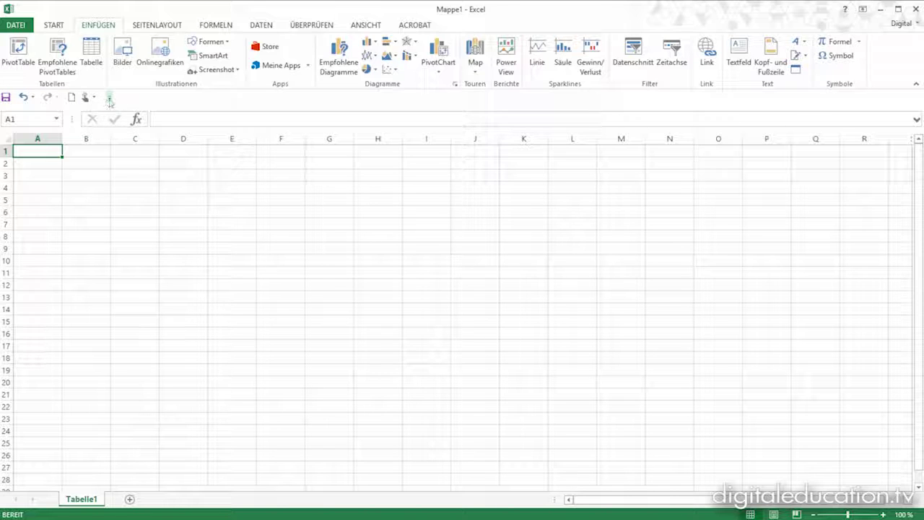
pyautogui.click(109, 98)
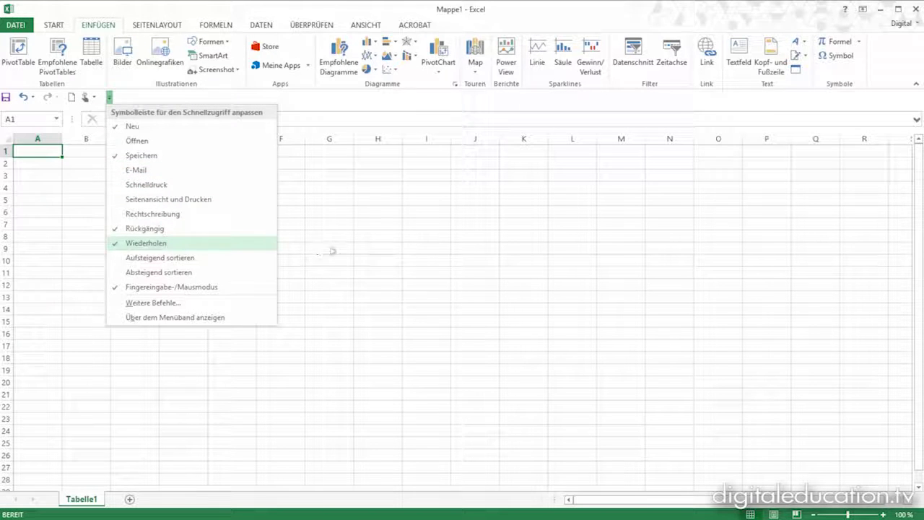
pyautogui.click(323, 186)
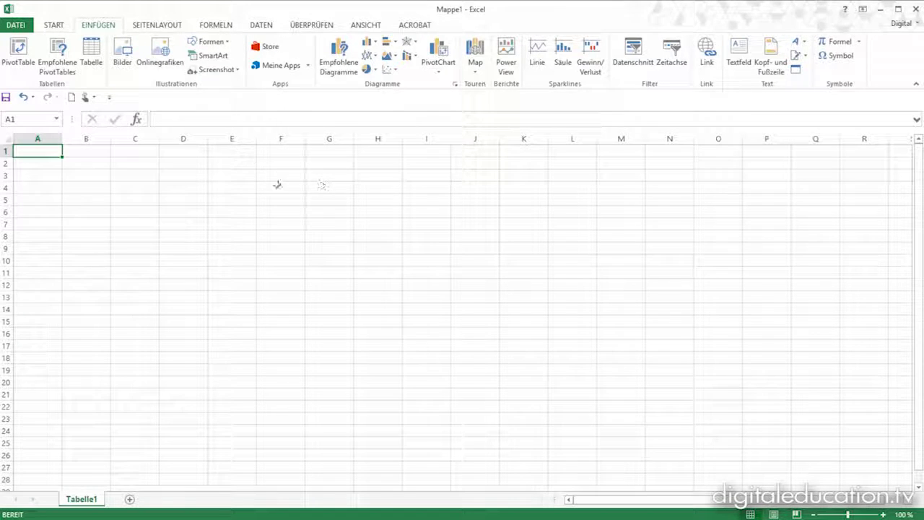
pyautogui.click(58, 25)
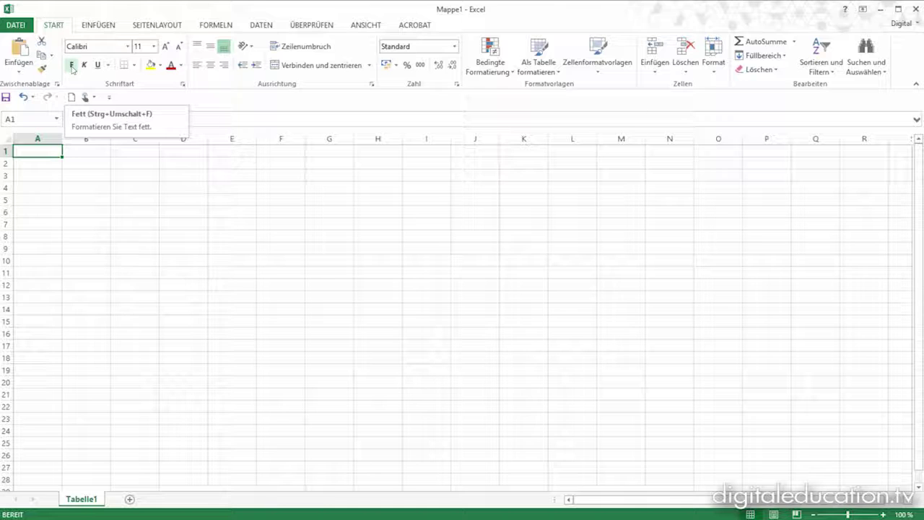
# Add Fett (Bold) to the Quick Access Toolbar from its right-click menu, then browse the tabs back to START
pyautogui.rightClick(73, 69)
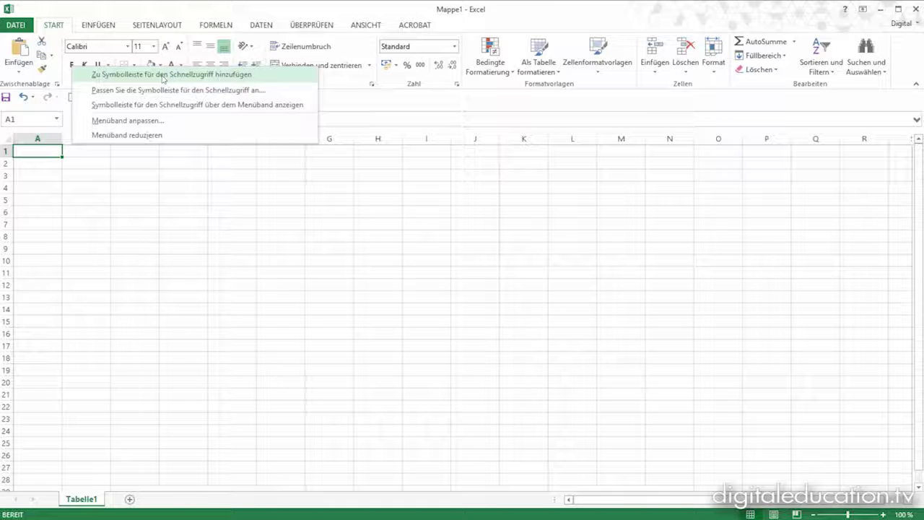
pyautogui.click(163, 75)
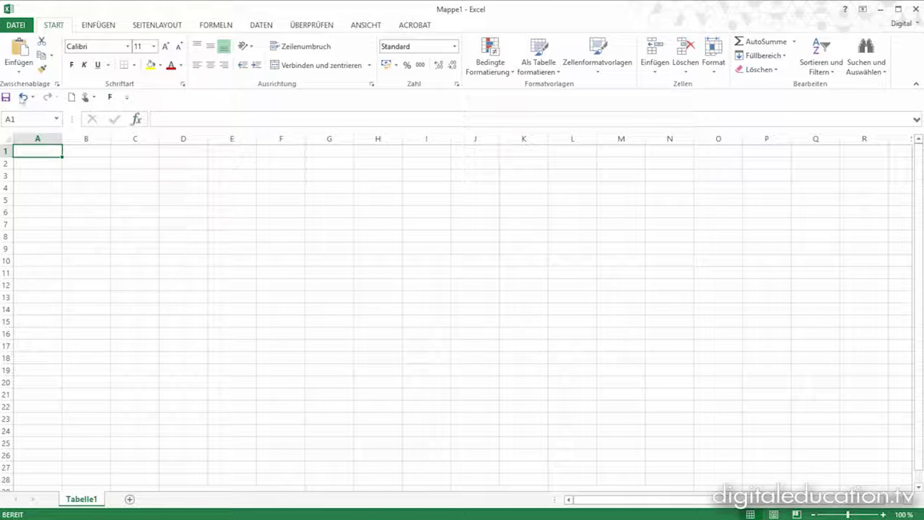
pyautogui.click(320, 25)
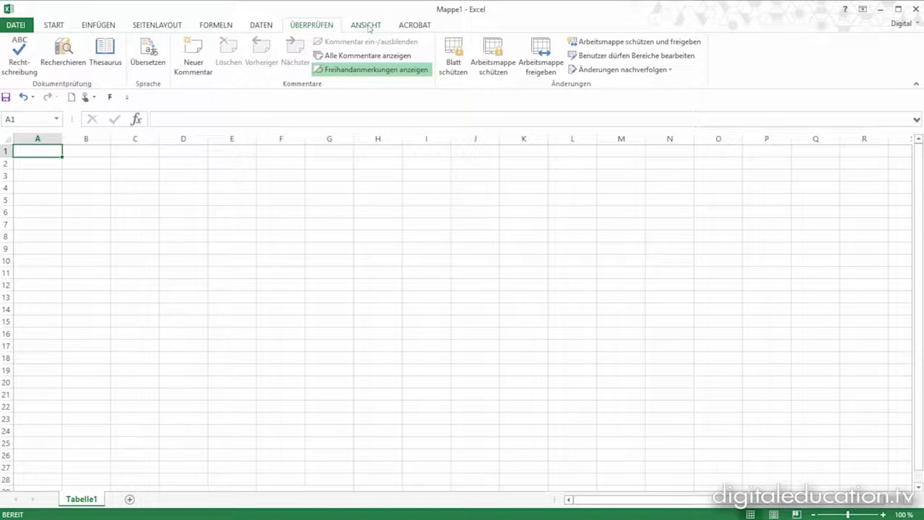
pyautogui.click(367, 26)
pyautogui.click(262, 25)
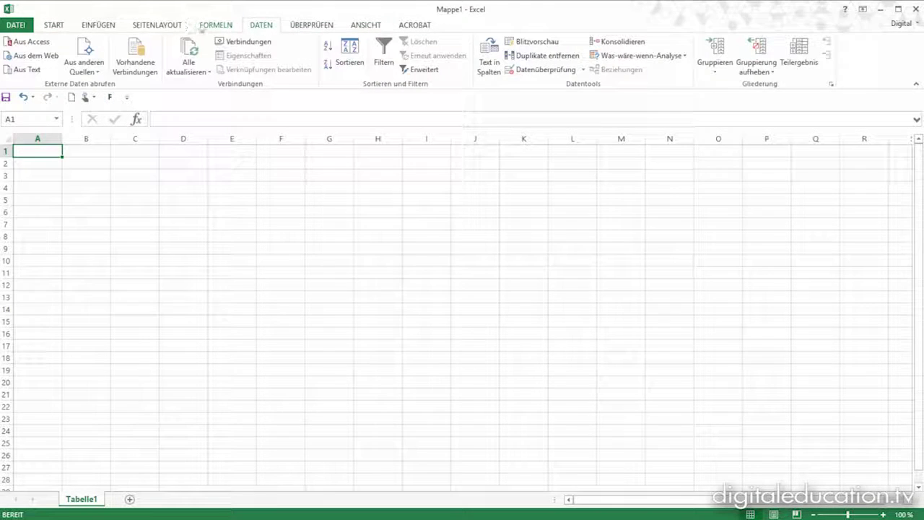
pyautogui.click(216, 25)
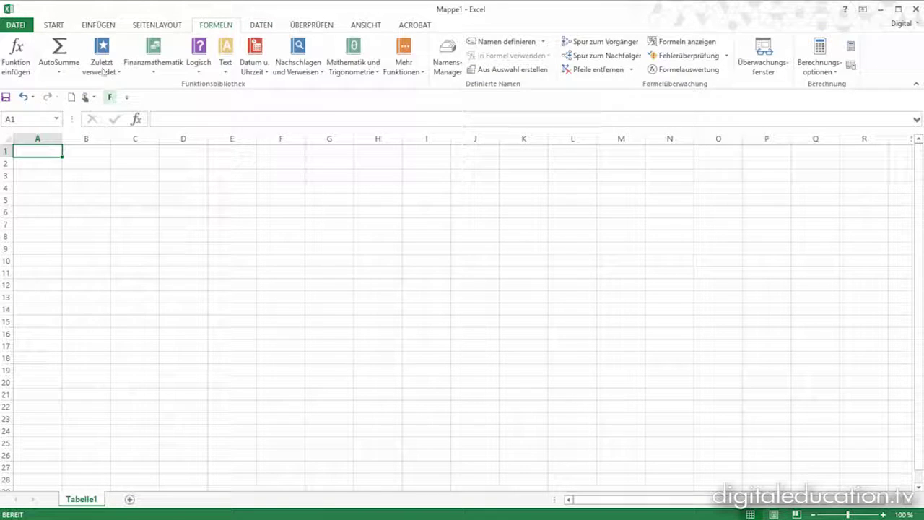
pyautogui.click(57, 25)
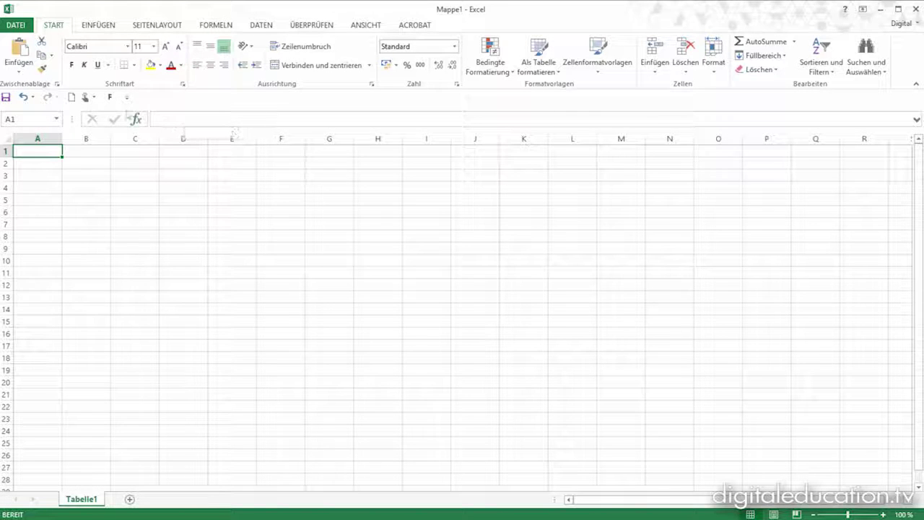
# Choose 'Weitere Befehle...' from the Quick Access Toolbar customize menu
pyautogui.click(127, 97)
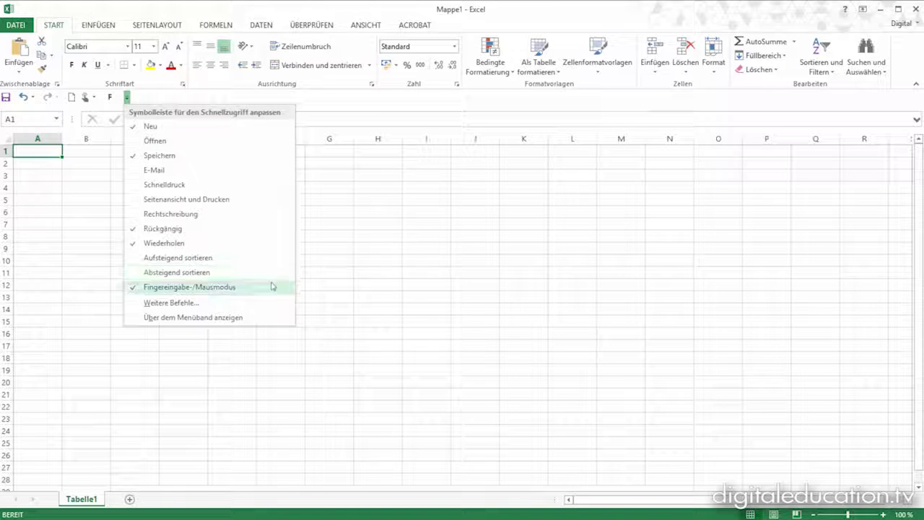
pyautogui.click(170, 303)
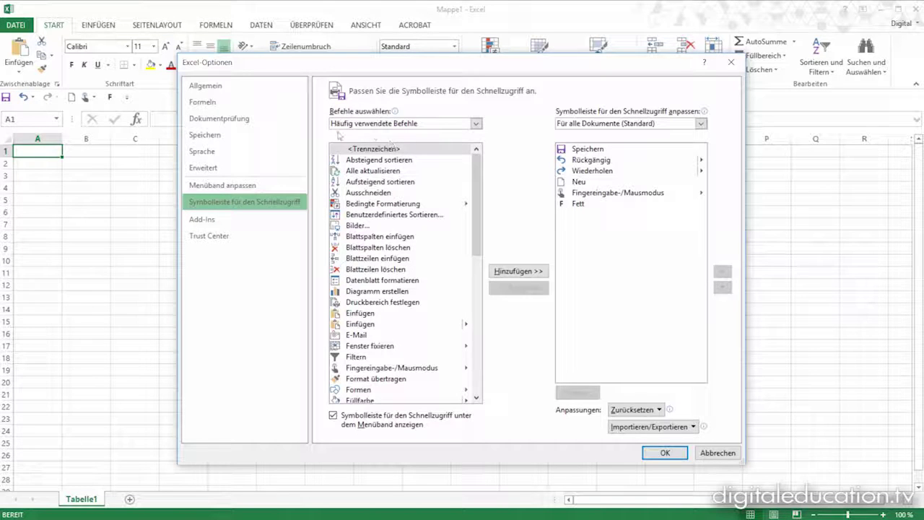
# Add Ausschneiden from the common commands to the Quick Access Toolbar list
pyautogui.moveTo(375, 133)
pyautogui.moveTo(477, 221)
pyautogui.mouseDown()
pyautogui.moveTo(477, 345)
pyautogui.moveTo(476, 210)
pyautogui.mouseUp()
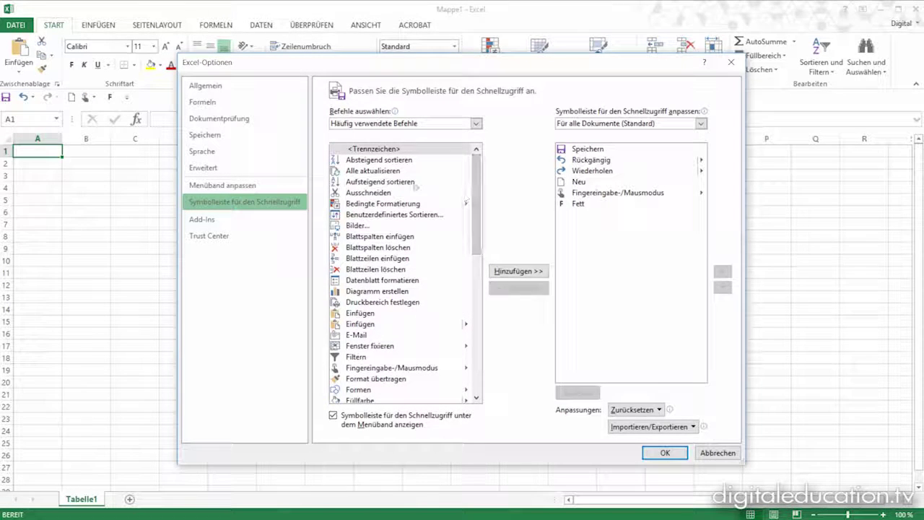
pyautogui.click(365, 193)
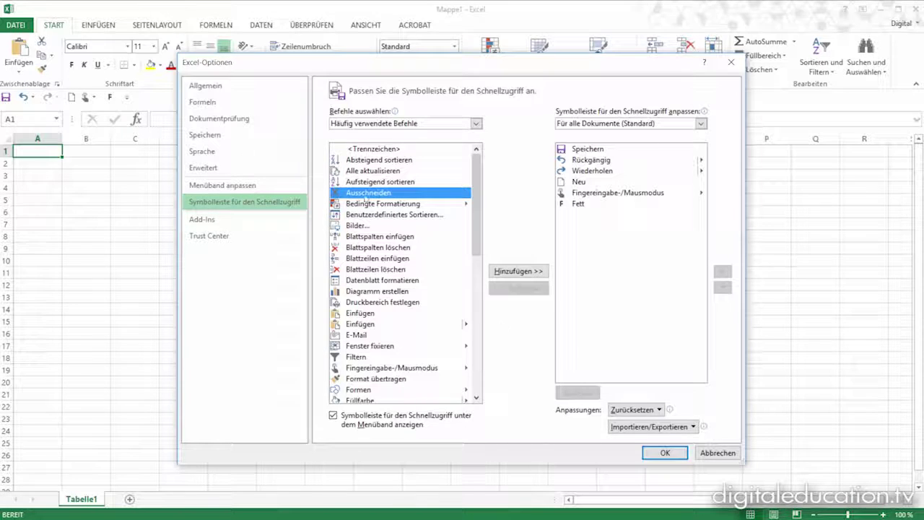
pyautogui.click(511, 272)
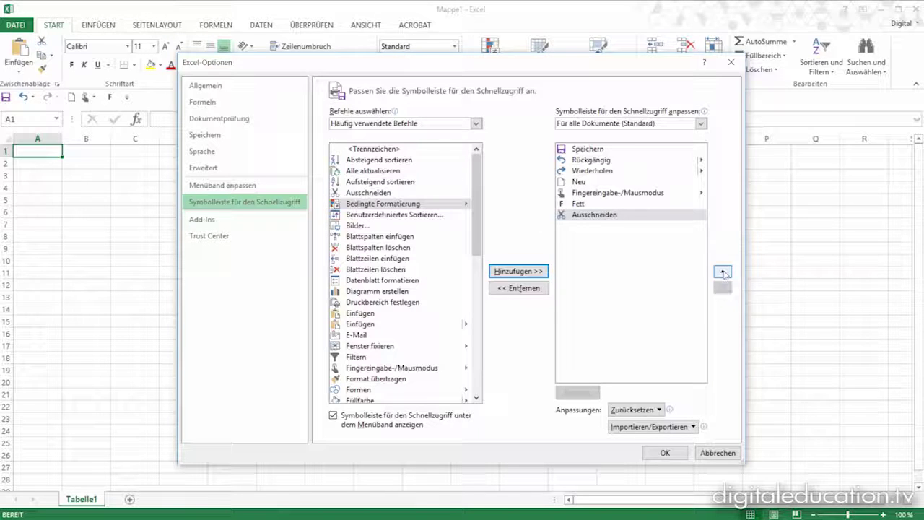
# Move Ausschneiden up to the first position in the toolbar command order
pyautogui.click(723, 271)
pyautogui.click(722, 272)
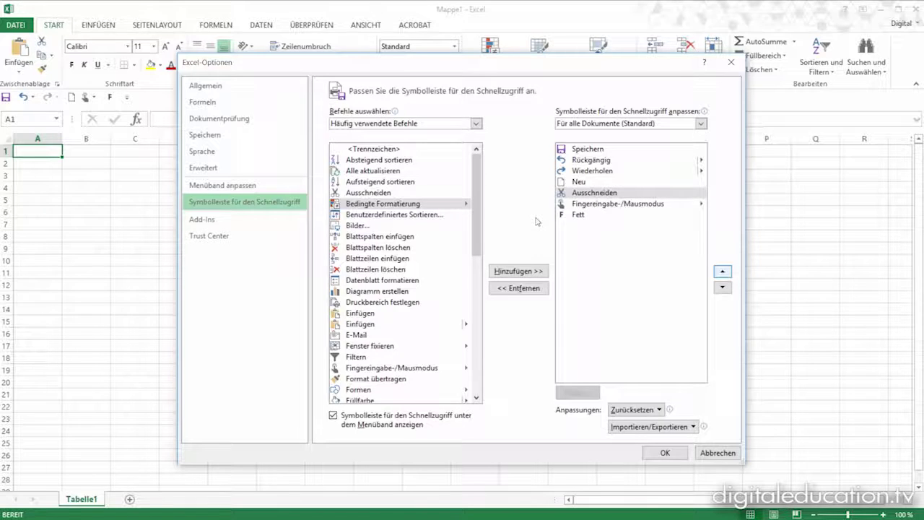
pyautogui.click(723, 271)
pyautogui.click(723, 271)
pyautogui.click(723, 271)
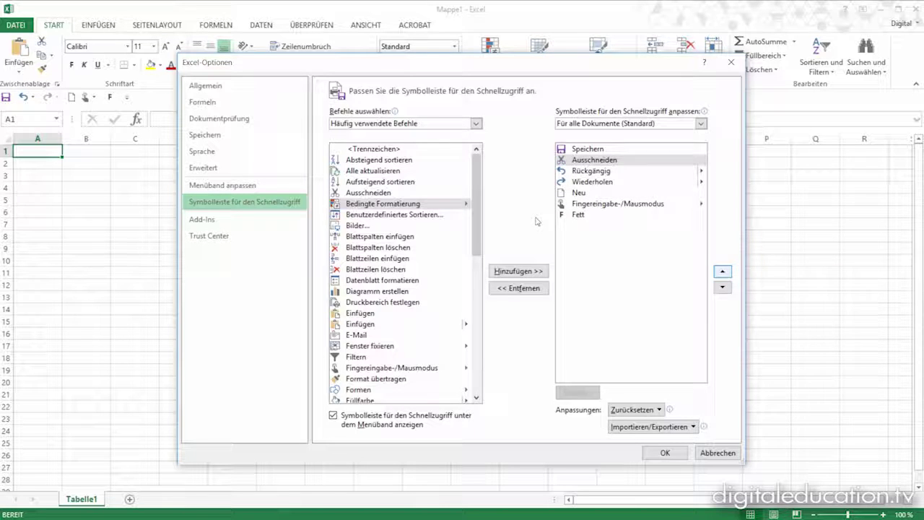
pyautogui.click(722, 271)
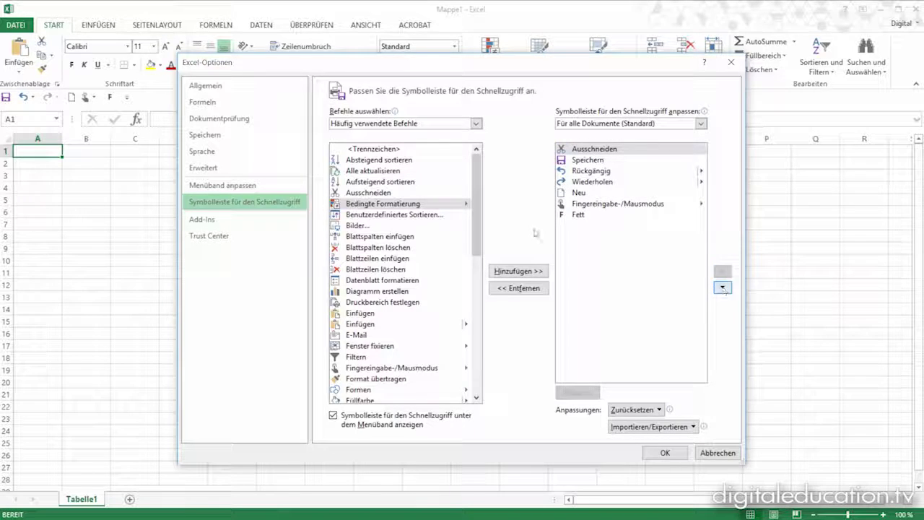
pyautogui.click(722, 287)
pyautogui.click(722, 287)
pyautogui.click(722, 287)
pyautogui.click(723, 287)
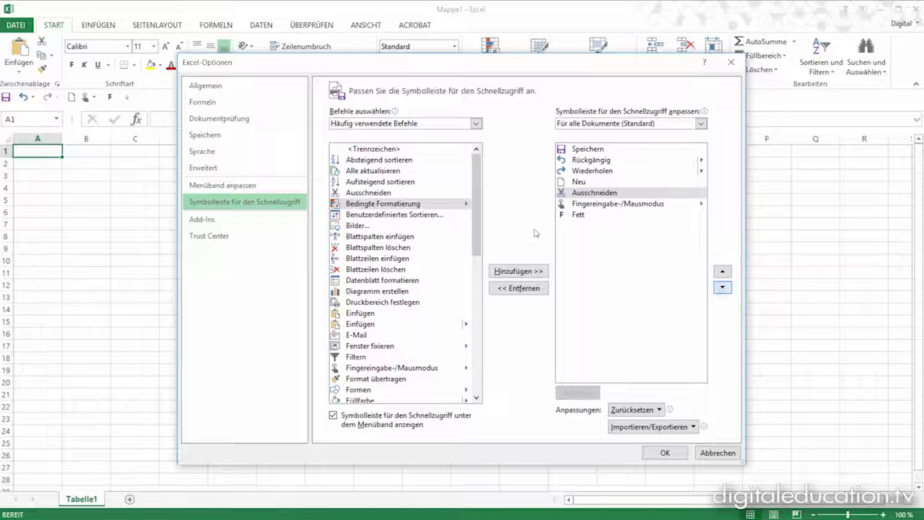
pyautogui.click(723, 272)
pyautogui.click(723, 272)
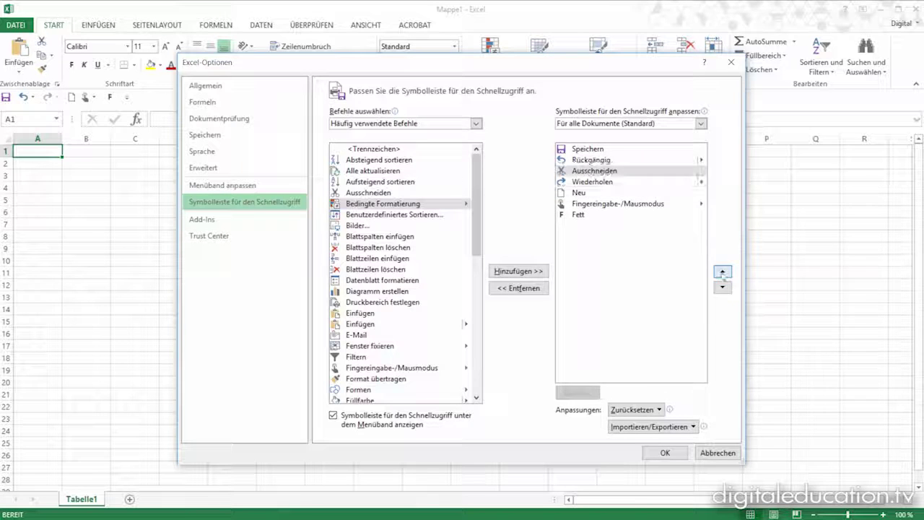
pyautogui.click(723, 272)
pyautogui.click(723, 272)
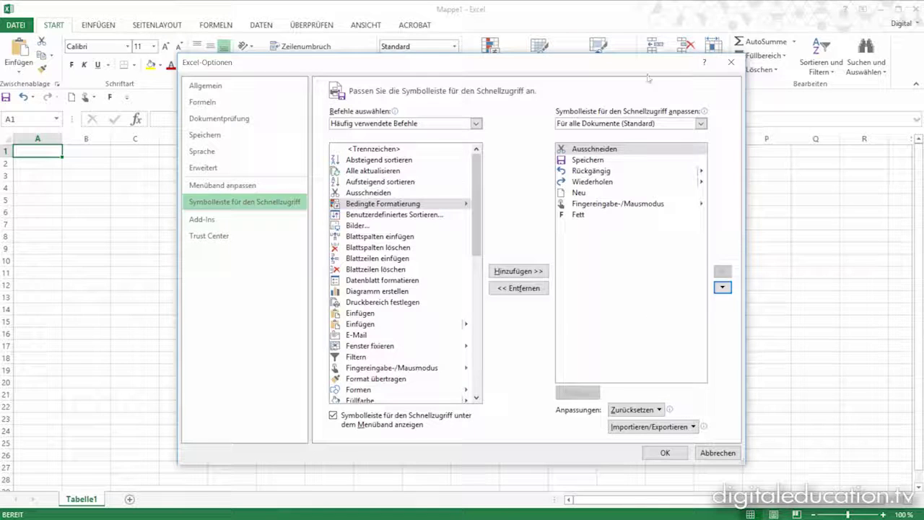
# Set 'Befehle auswählen' to 'Alle Befehle'
pyautogui.click(477, 124)
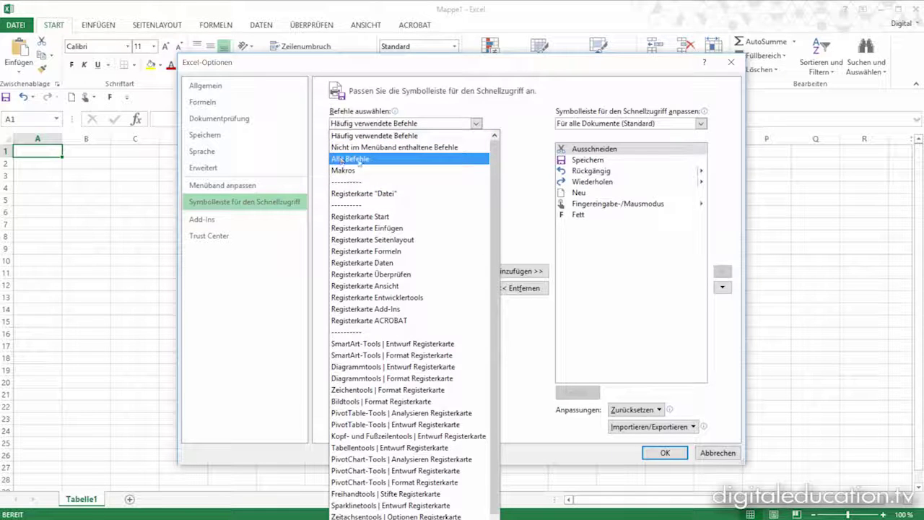
pyautogui.click(359, 159)
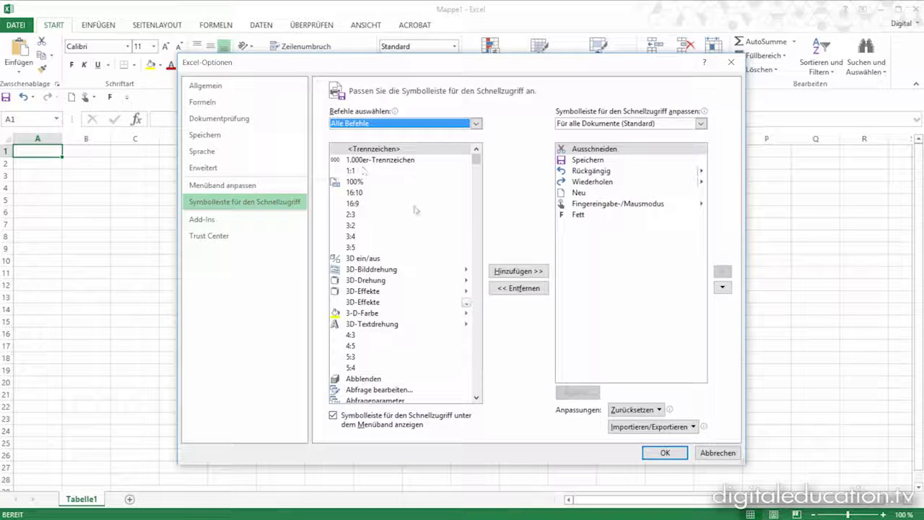
pyautogui.moveTo(476, 159)
pyautogui.mouseDown()
pyautogui.moveTo(485, 244)
pyautogui.moveTo(478, 209)
pyautogui.mouseUp()
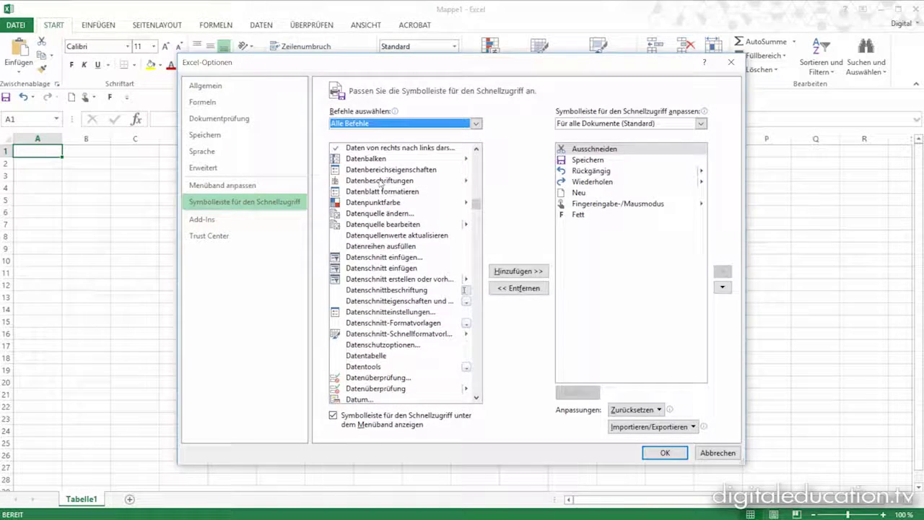
# Find Schließen among the S commands and add it to the Quick Access Toolbar
pyautogui.click(381, 182)
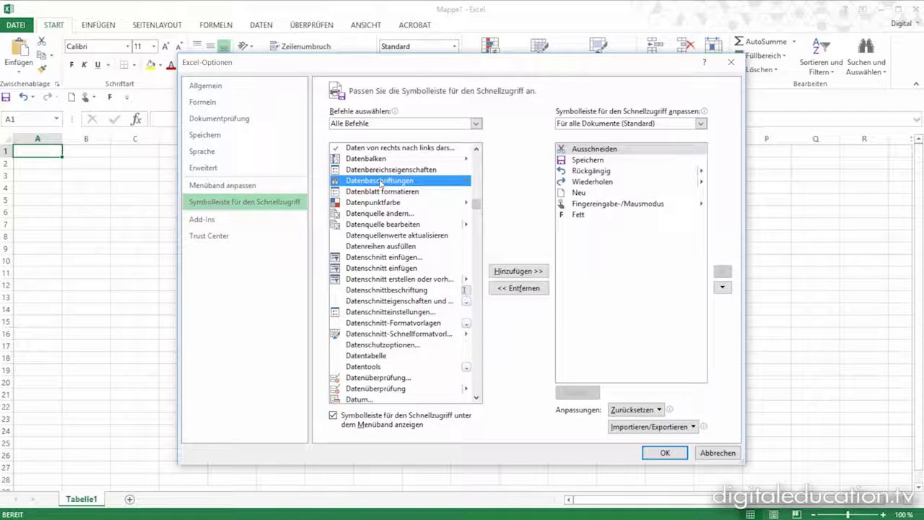
pyautogui.press('s')
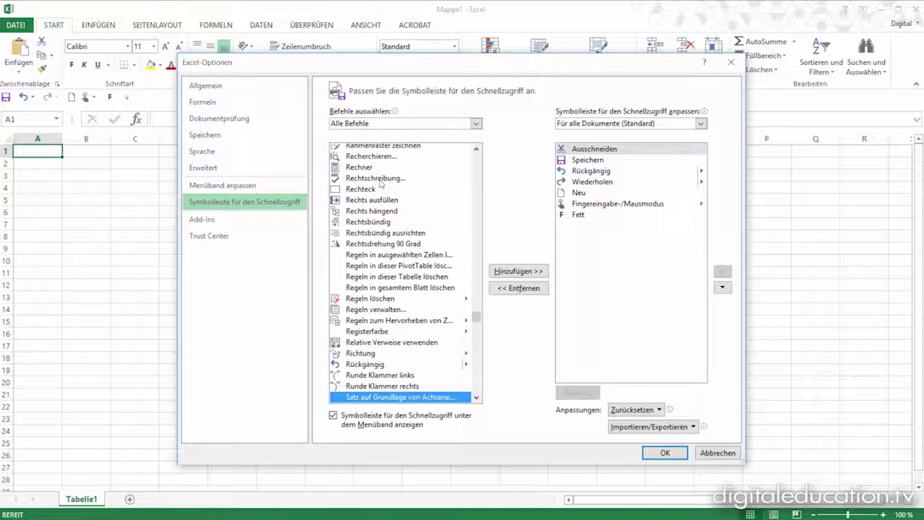
pyautogui.click(477, 397)
pyautogui.scroll(-2, 477, 400)
pyautogui.scroll(-2, 476, 399)
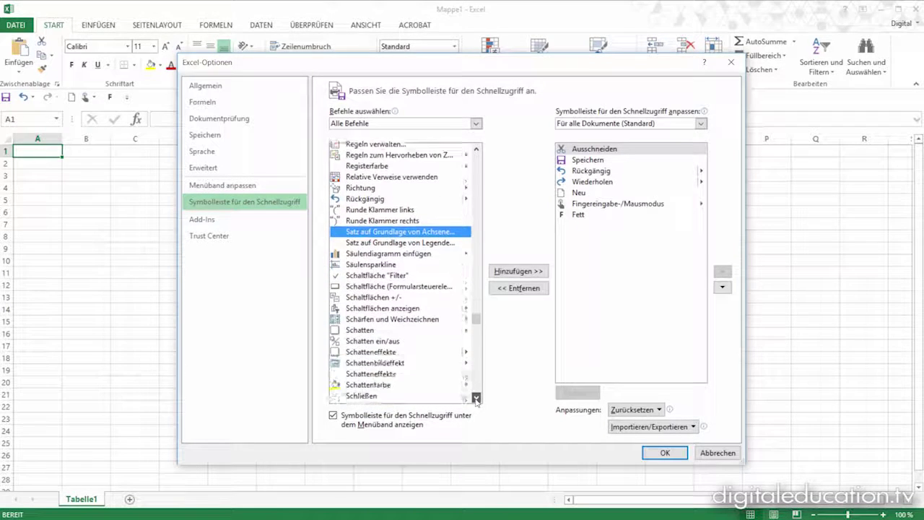
pyautogui.scroll(-1, 477, 399)
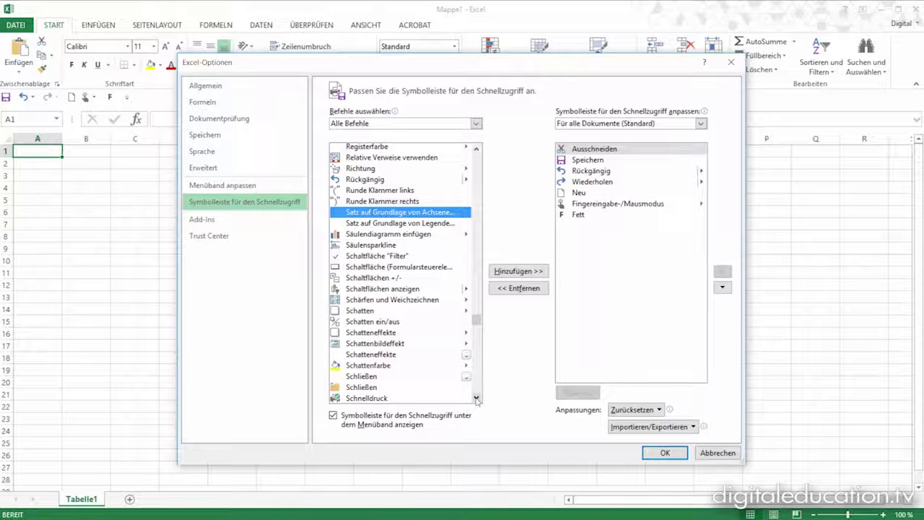
pyautogui.click(476, 399)
pyautogui.click(476, 399)
pyautogui.click(356, 368)
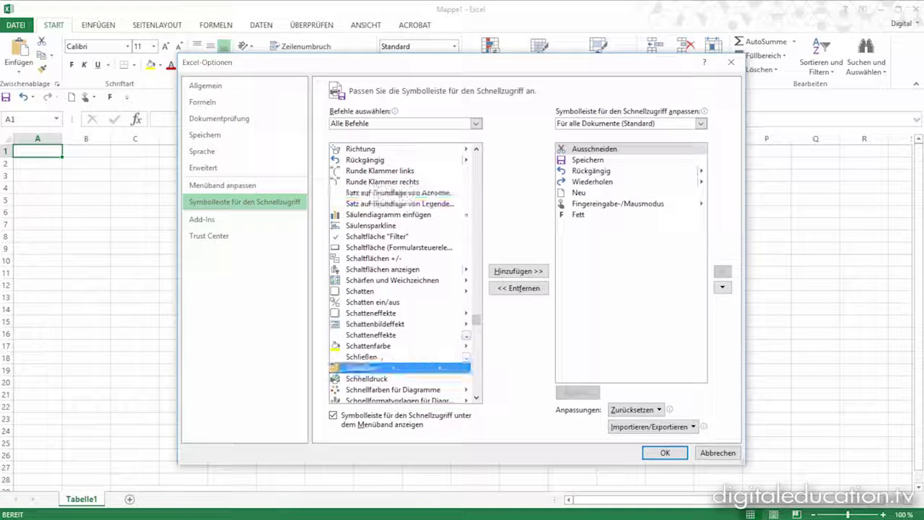
pyautogui.click(518, 272)
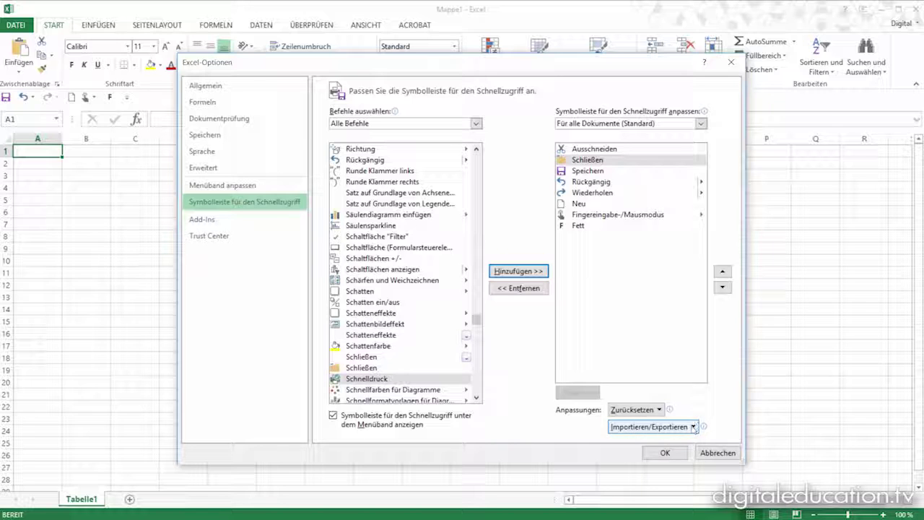
pyautogui.click(693, 427)
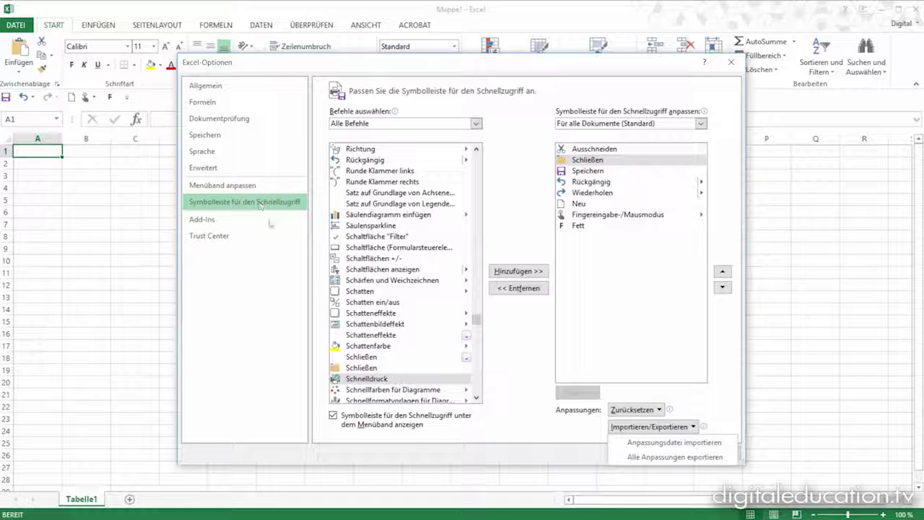
pyautogui.click(515, 355)
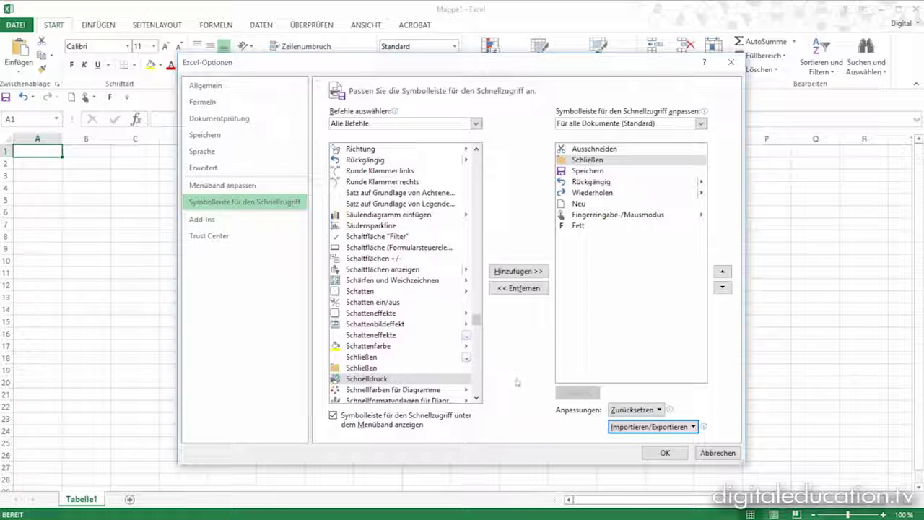